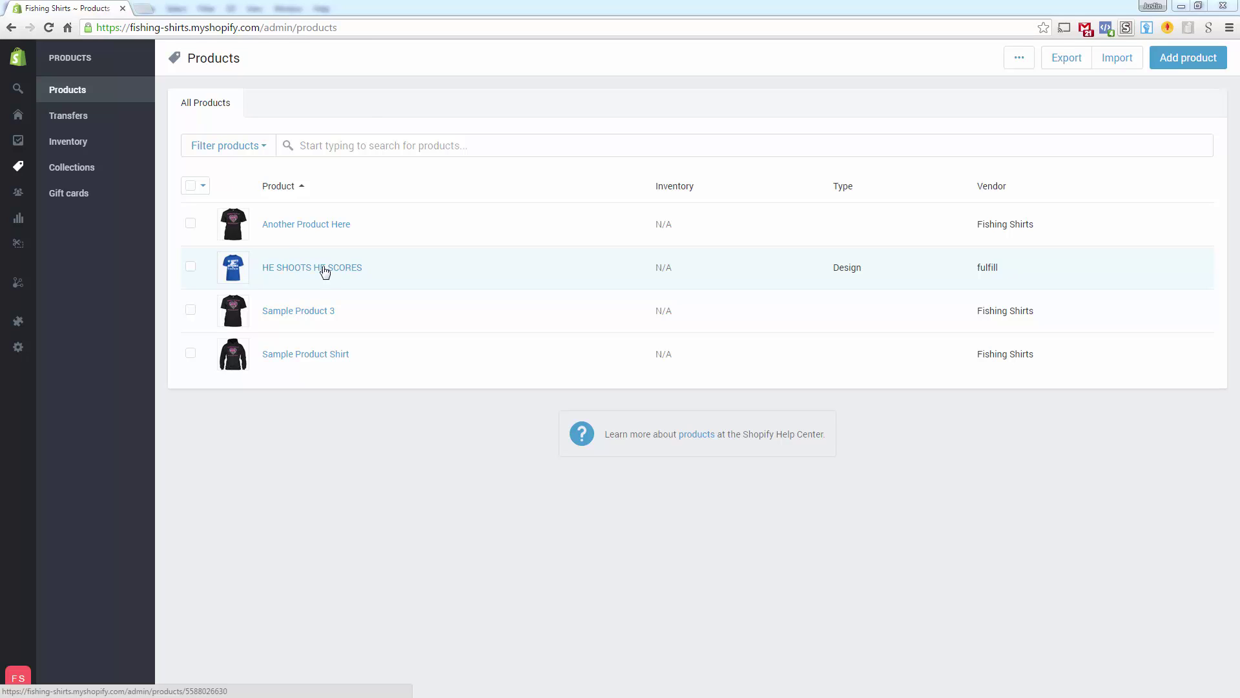
Step: Open the HE SHOOTS HE SCORES product and tick the select-all checkbox for its 60 variants
click(311, 270)
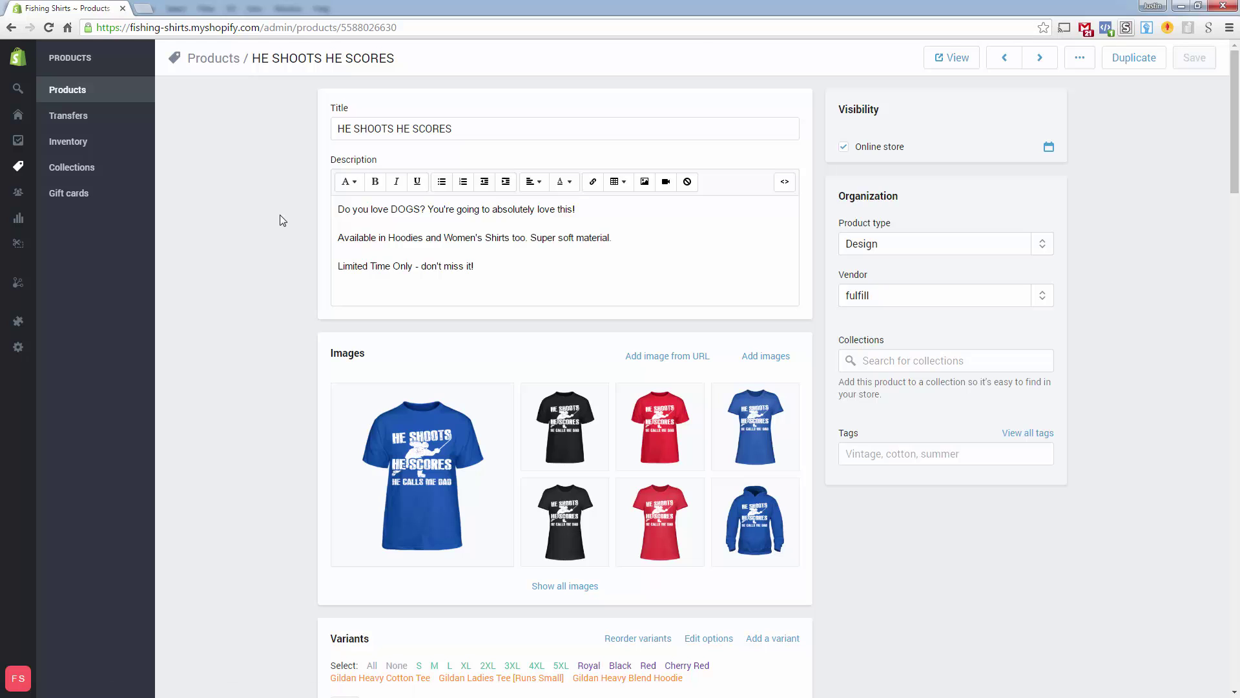
scroll(245, 223, down, 5)
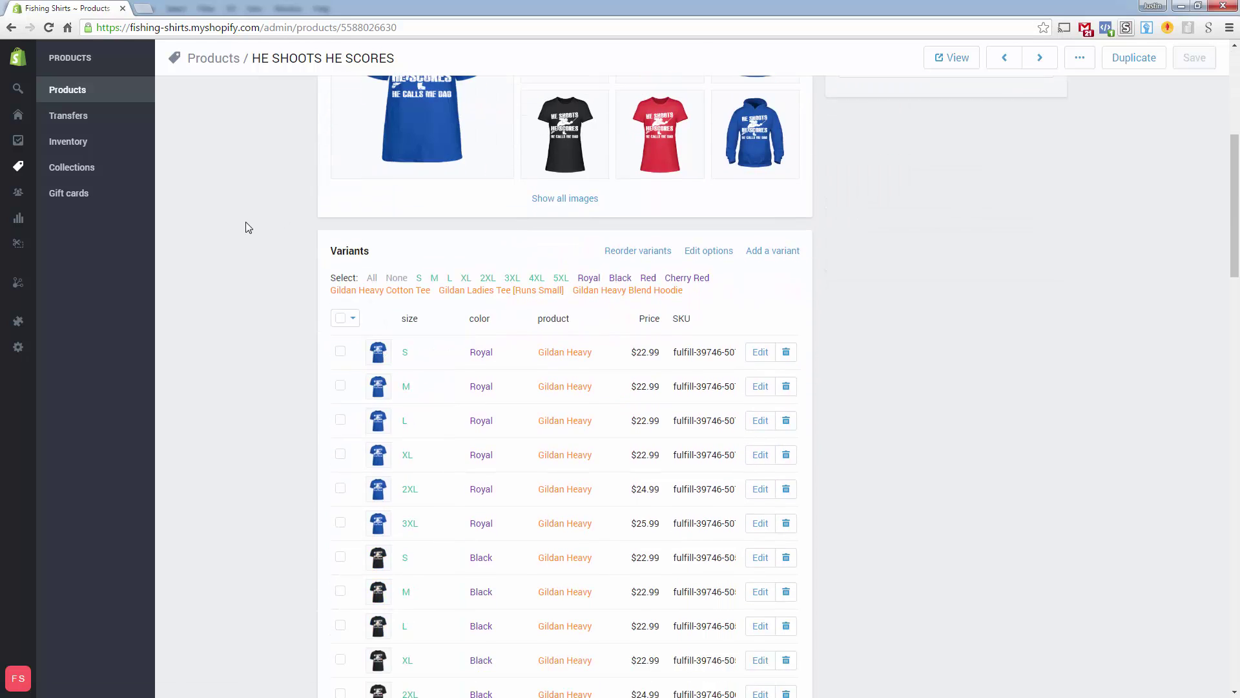
scroll(245, 223, up, 2)
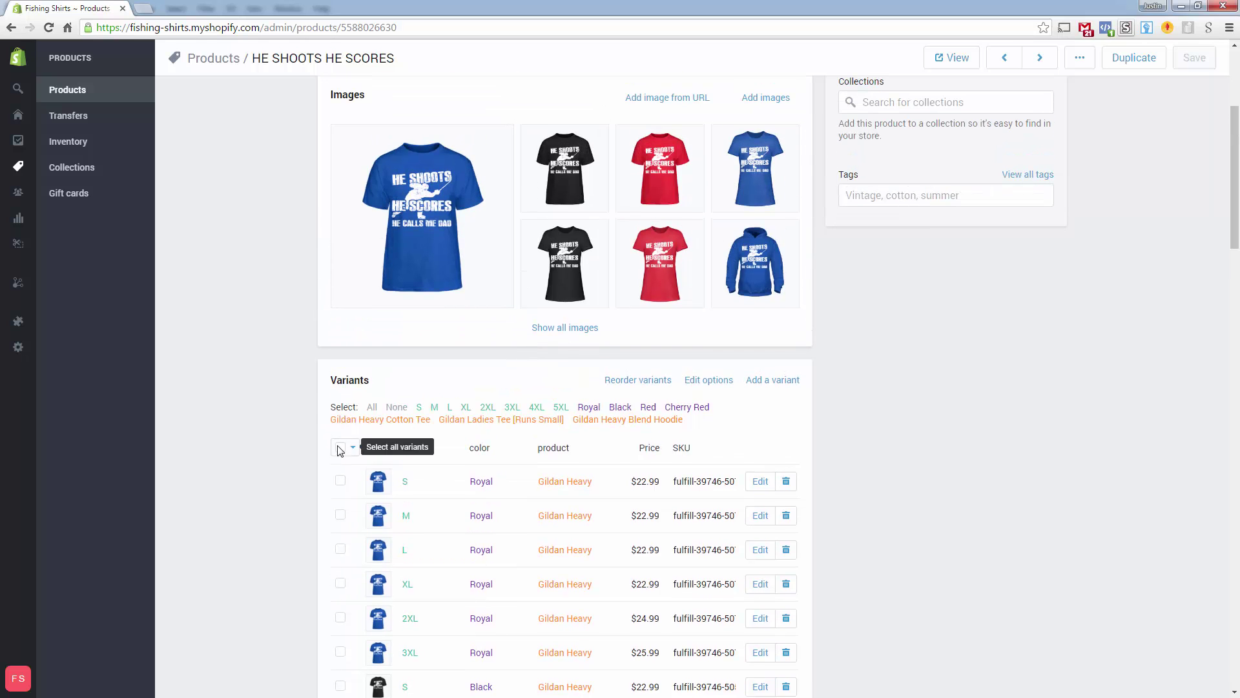
click(341, 448)
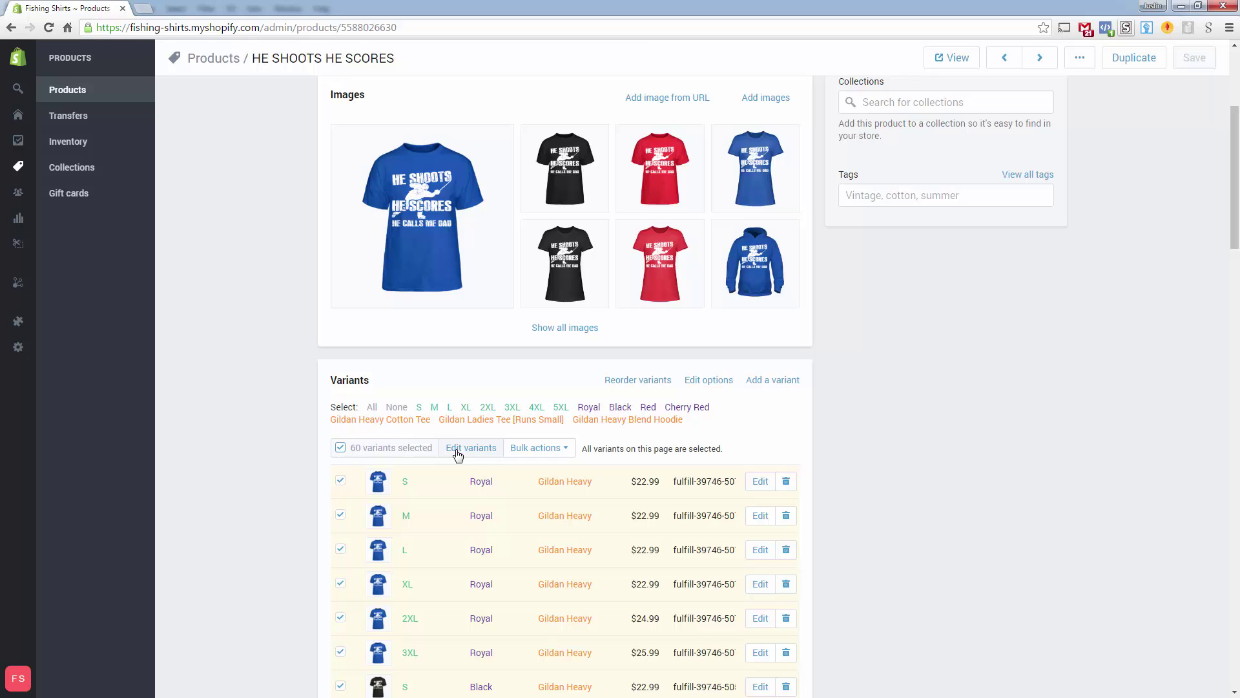
Step: Check the bulk actions, re-select all 60 variants, and choose Edit variants to reach bulk editing
click(540, 451)
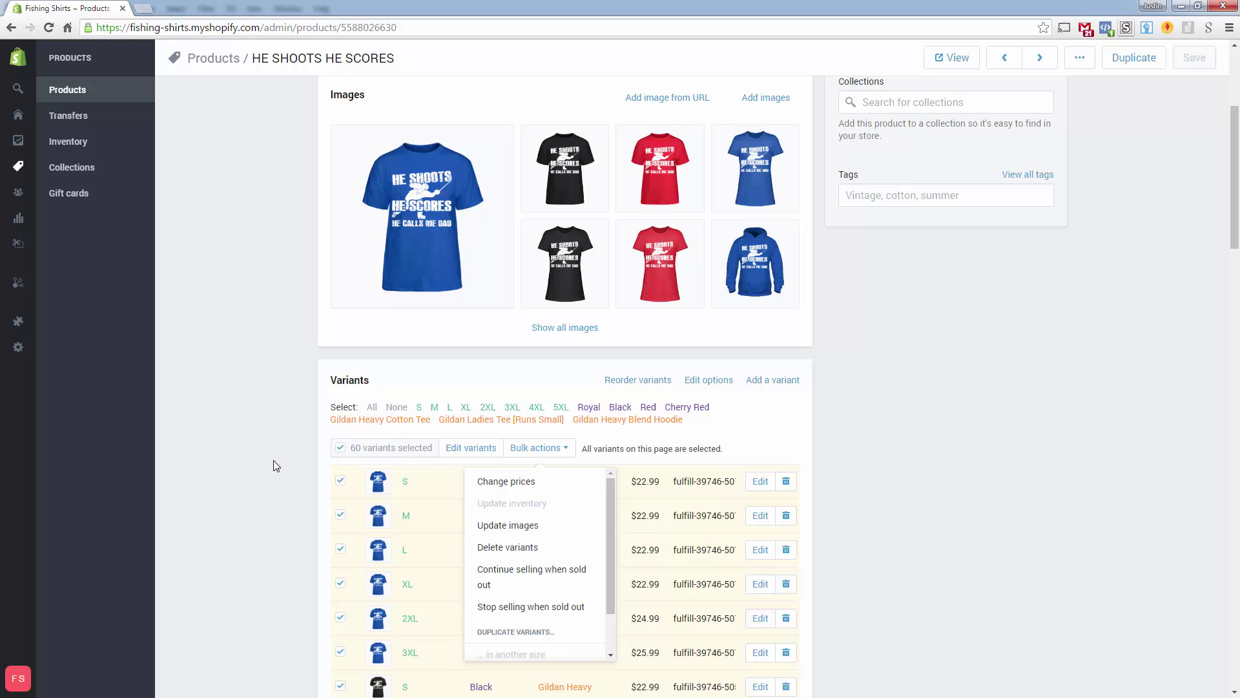
click(222, 464)
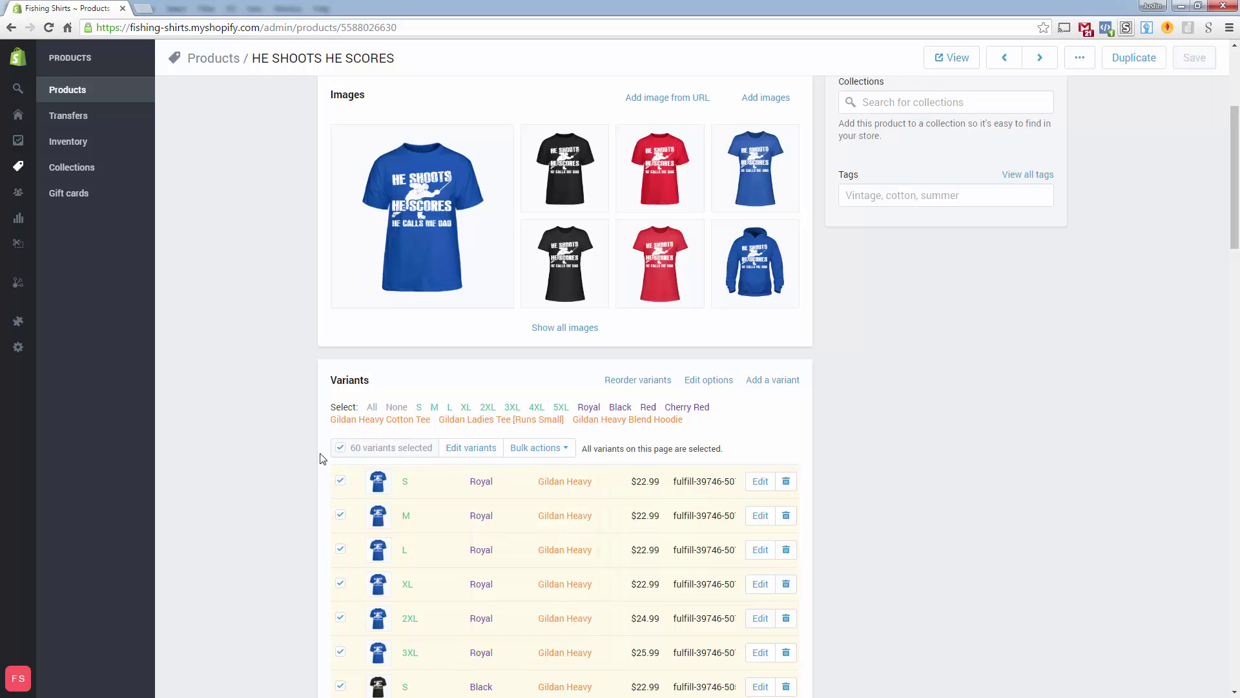
click(341, 447)
click(341, 448)
click(454, 456)
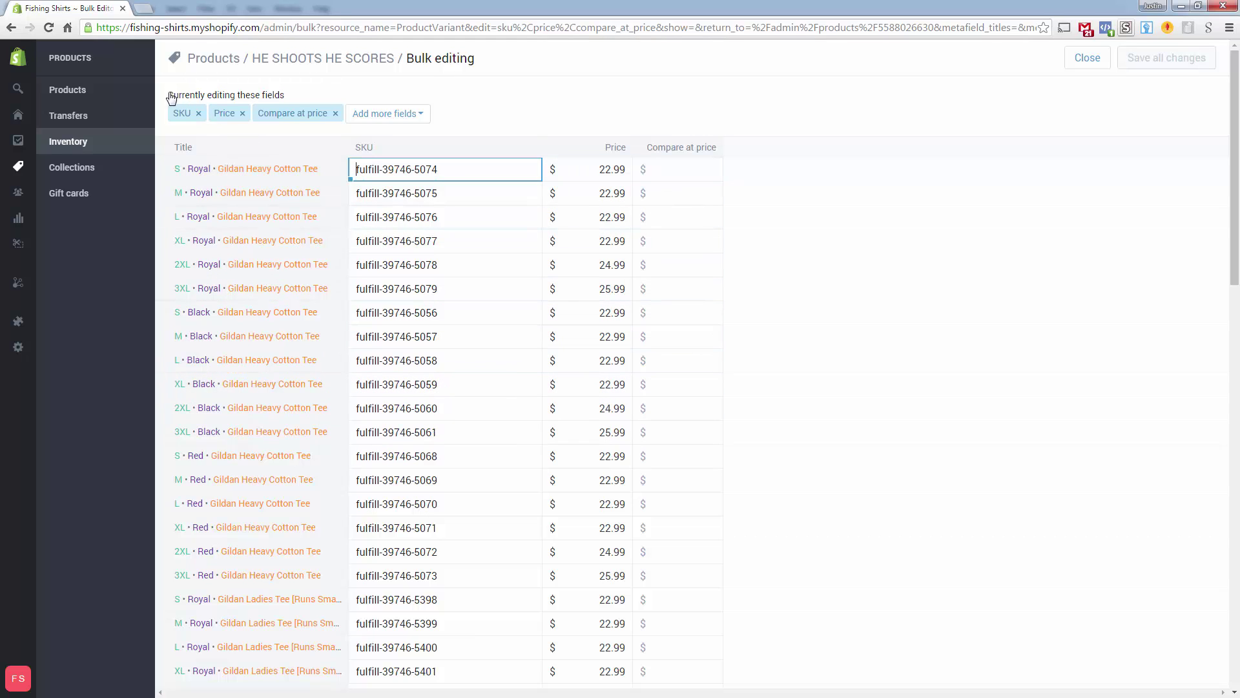
Step: Choose the Weight chip under Add more fields so each variant's oz weight appears
click(383, 116)
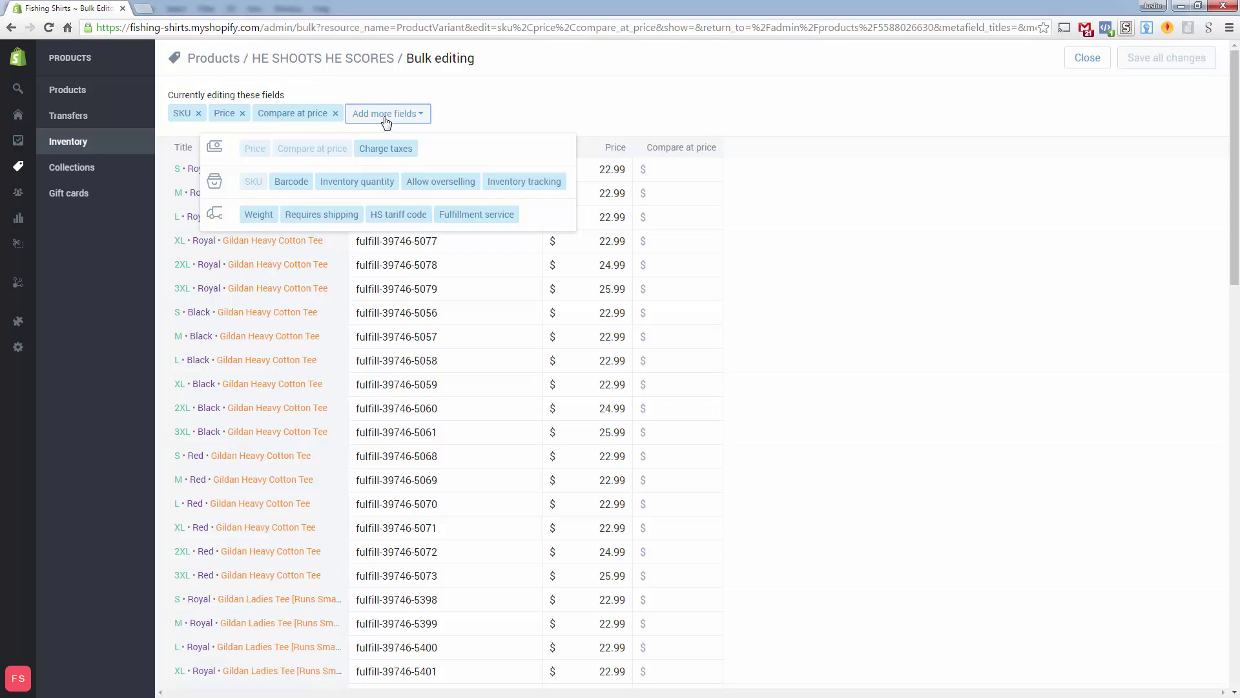
click(259, 217)
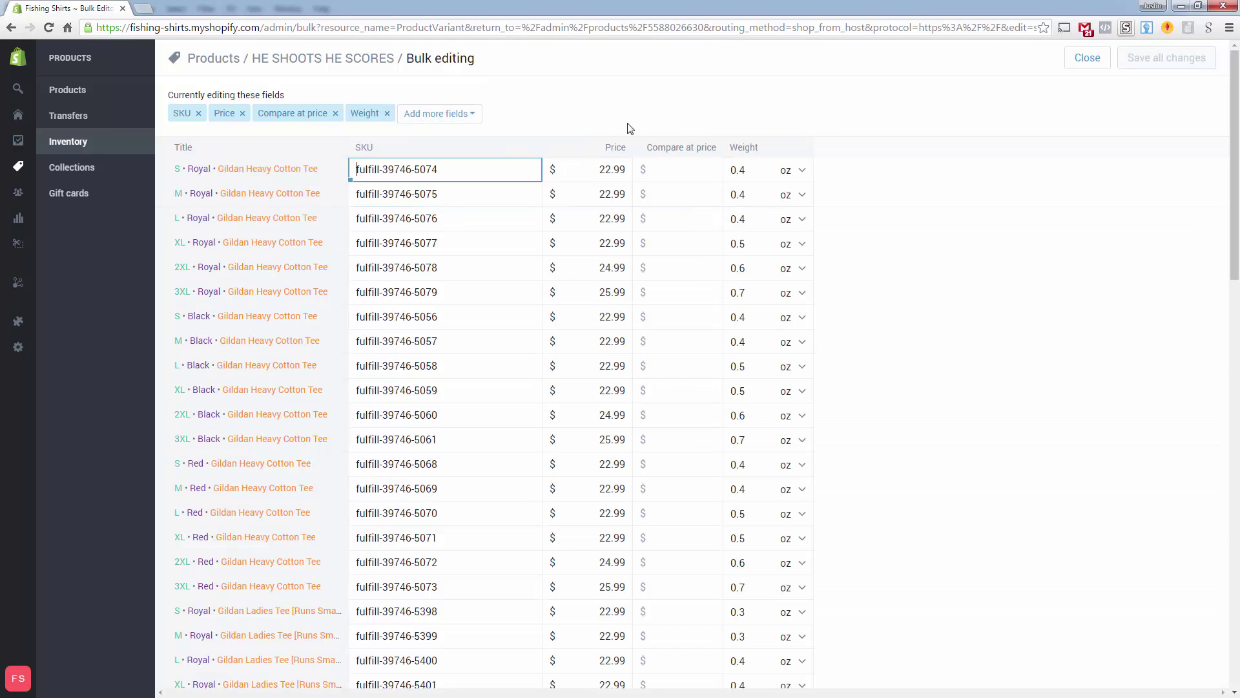
Step: Enter a weight of 1 for the S, M, L, XL and 2XL Royal tees
click(741, 175)
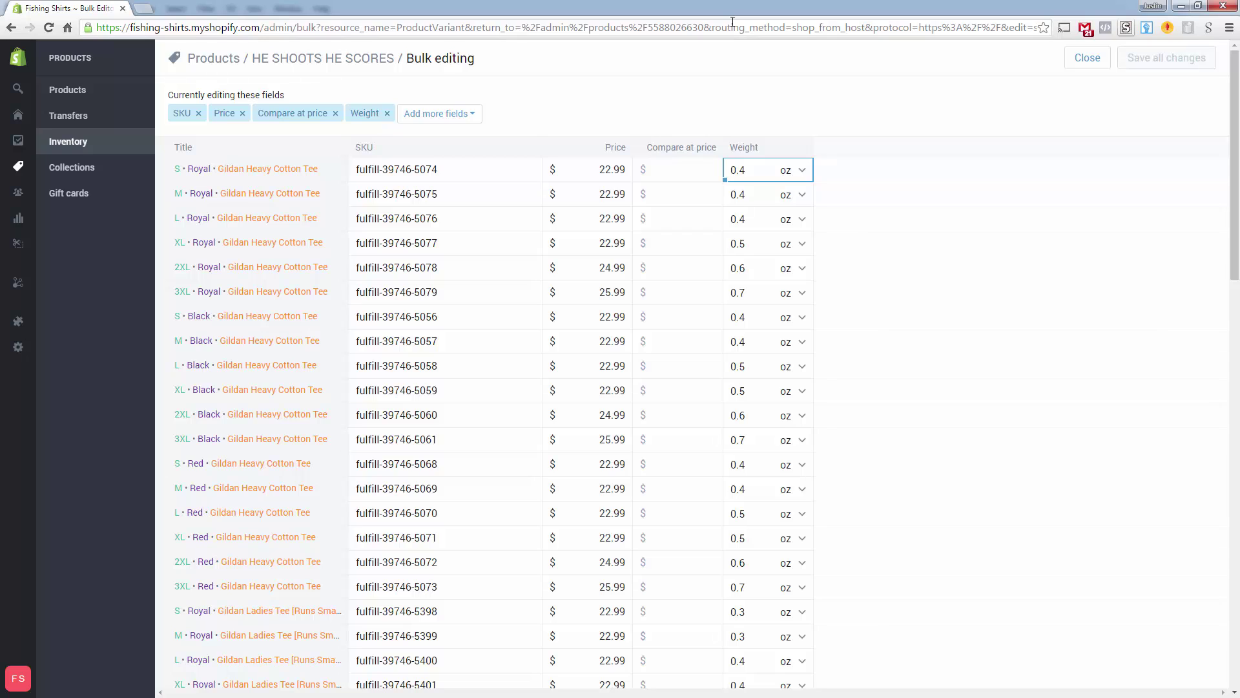
text(1)
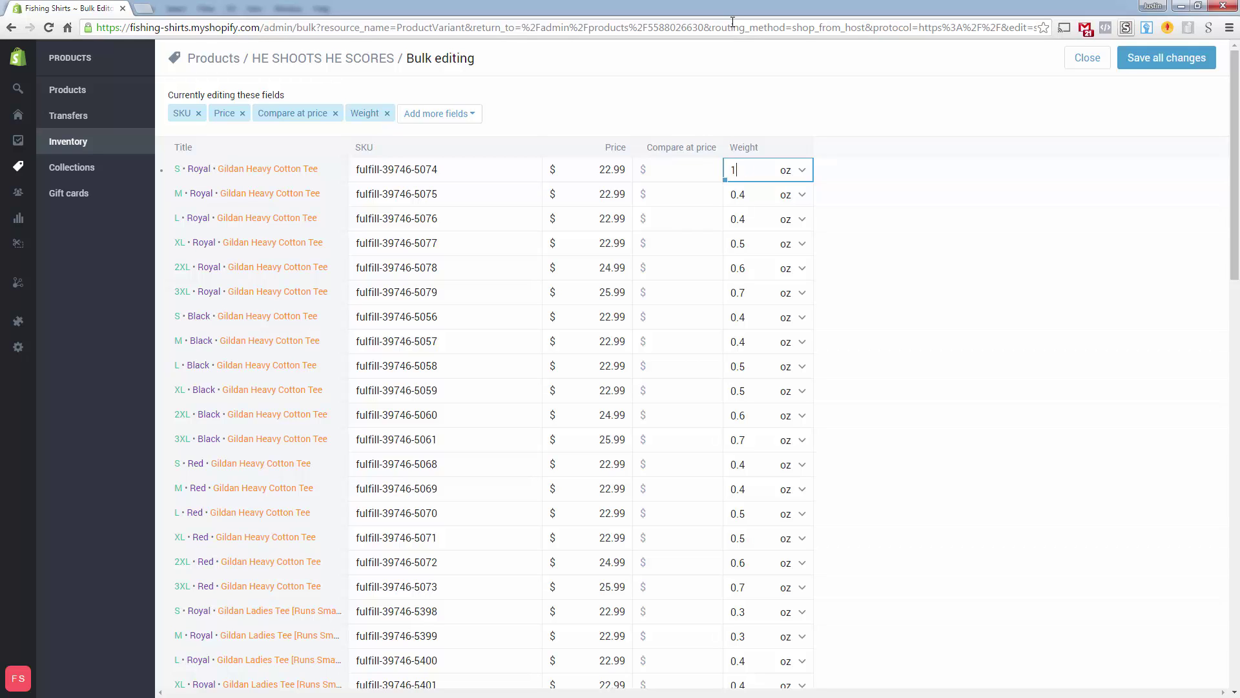
click(743, 194)
text(1)
click(874, 237)
click(743, 219)
text(1)
click(905, 263)
click(760, 250)
text(1)
click(916, 294)
click(743, 180)
click(755, 275)
text(1)
Step: Enter a weight of 1 for the 3XL Royal tee and the S through XL Black tees
click(765, 299)
text(1)
click(757, 320)
text(1)
click(756, 346)
text(1)
click(756, 363)
text(1)
click(756, 389)
text(1)
Step: Shift-select the Weight cells from 2XL Black to the last variant and set them all to 1
click(754, 416)
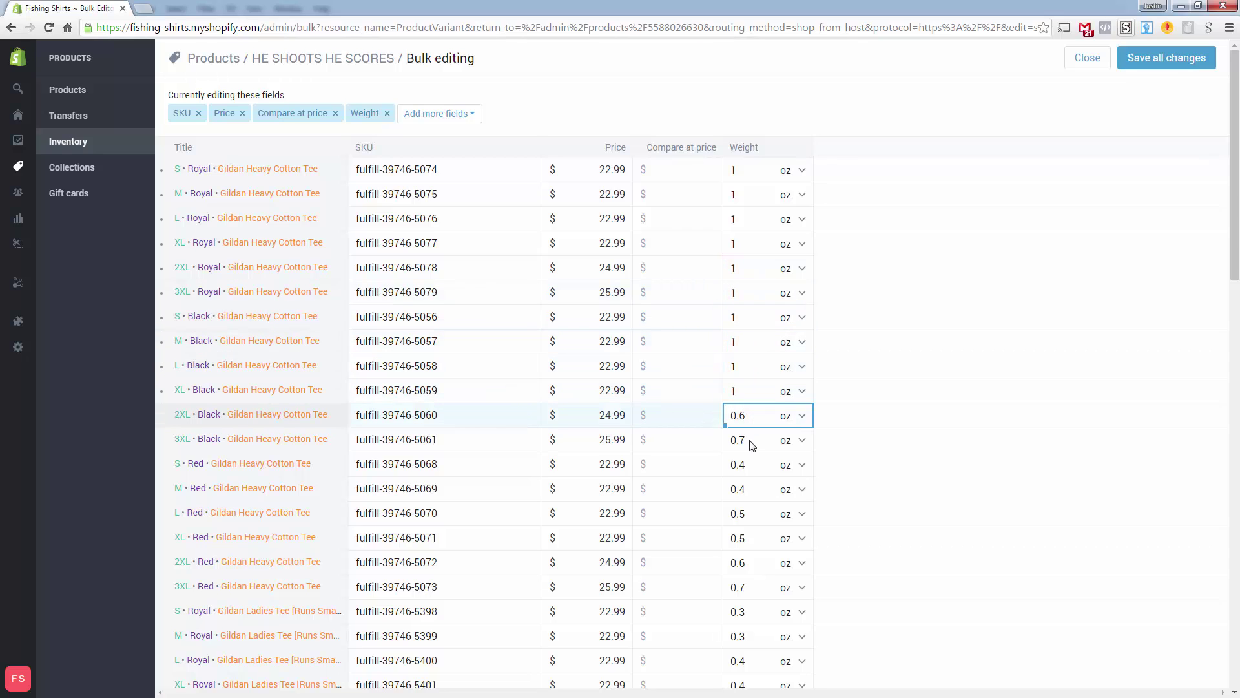
key(Down)
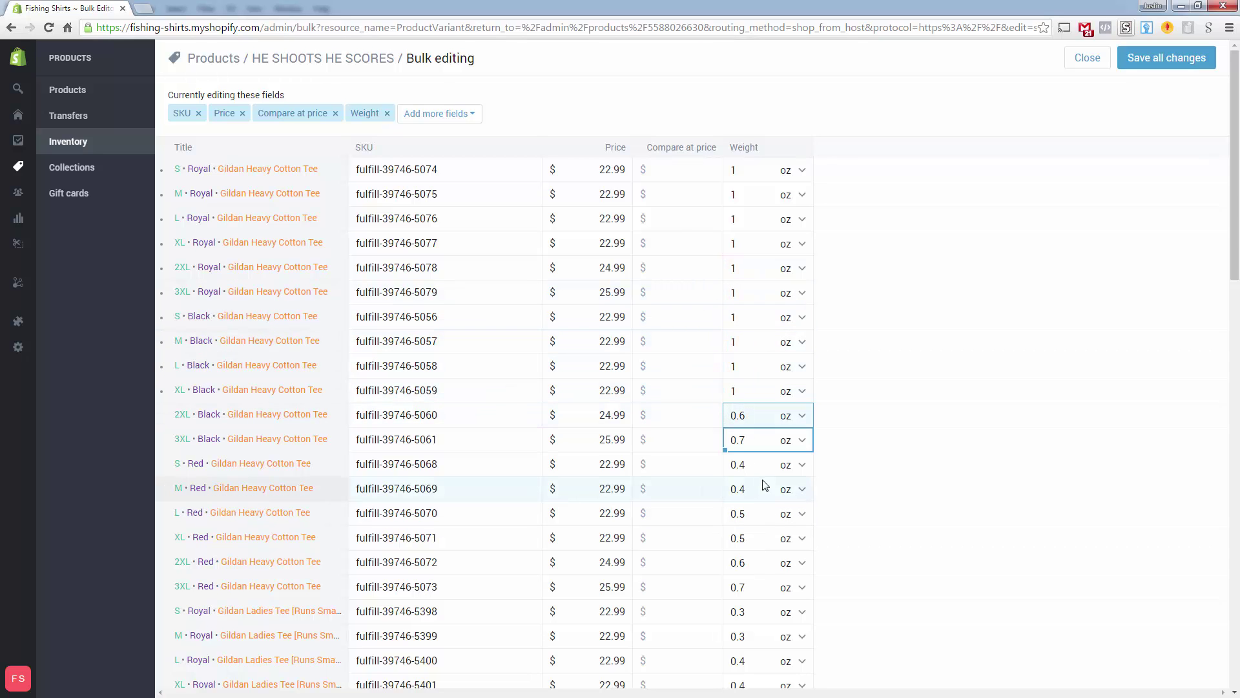
key(shift+Down)
key(shift+Down)
key(shift+Down)
key(shift+Down)
key(shift+Down)
key(shift+Down)
key(shift+Down)
key(shift+Down)
key(shift+Down)
key(shift+Down)
key(shift+Down)
key(shift+Down)
key(shift+Down)
key(shift+Down)
key(shift+Down)
key(shift+Down)
key(shift+Down)
key(shift+Down)
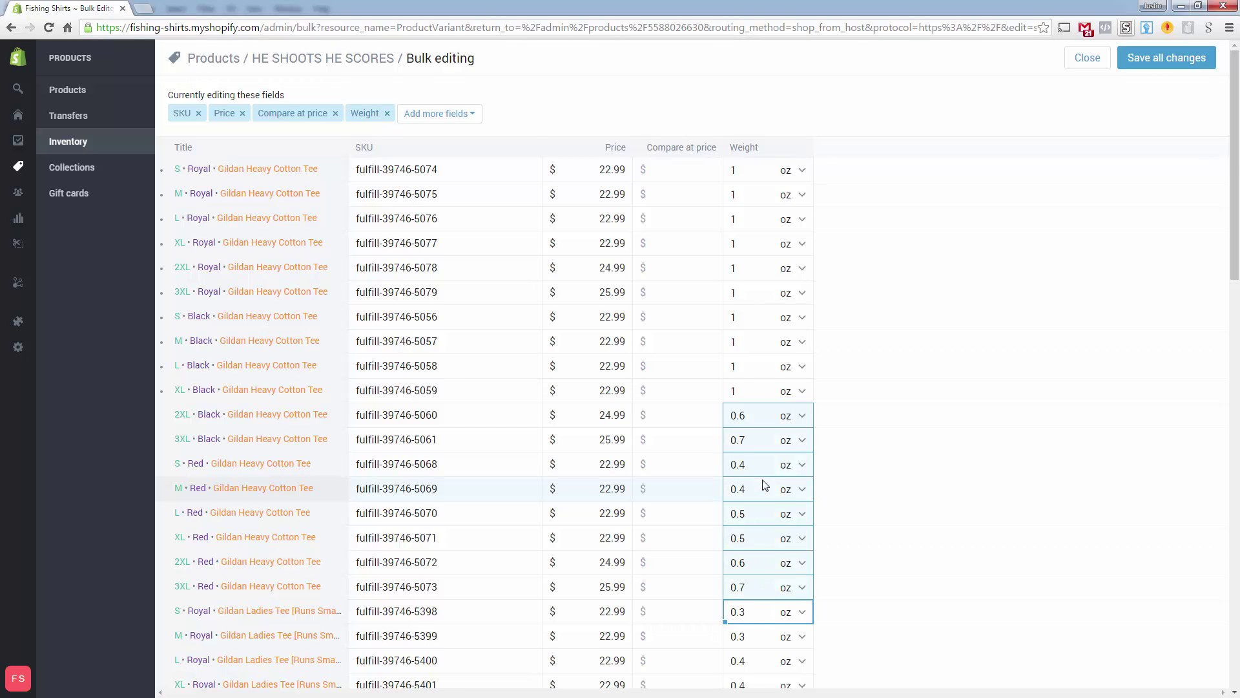
key(shift+Down)
key(shift+Down)
key(shift+Down)
key(shift+Down)
key(shift+Down)
key(shift+Down)
key(shift+Down)
key(shift+Down)
key(shift+Down)
key(shift+Down)
key(shift+Down)
key(shift+Down)
key(shift+Down)
key(shift+Down)
key(shift+Down)
key(shift+Down)
key(shift+Down)
key(shift+Down)
key(shift+Down)
key(shift+Down)
text(1)
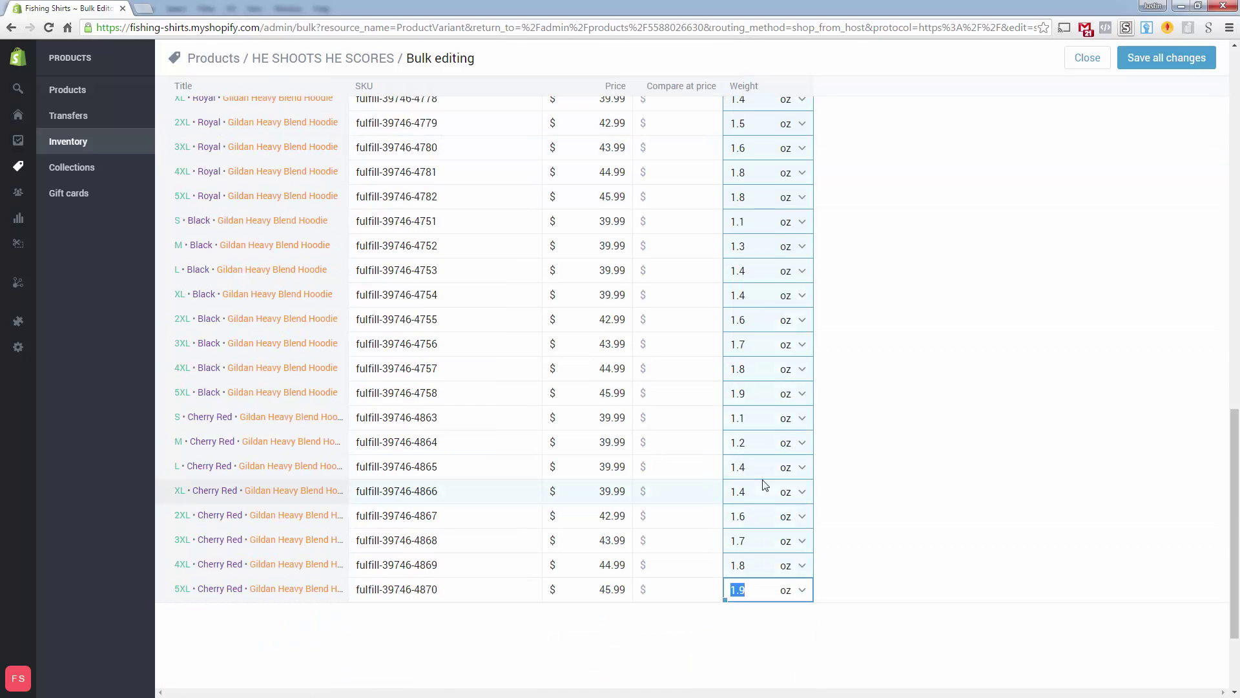
click(956, 443)
scroll(901, 333, up, 15)
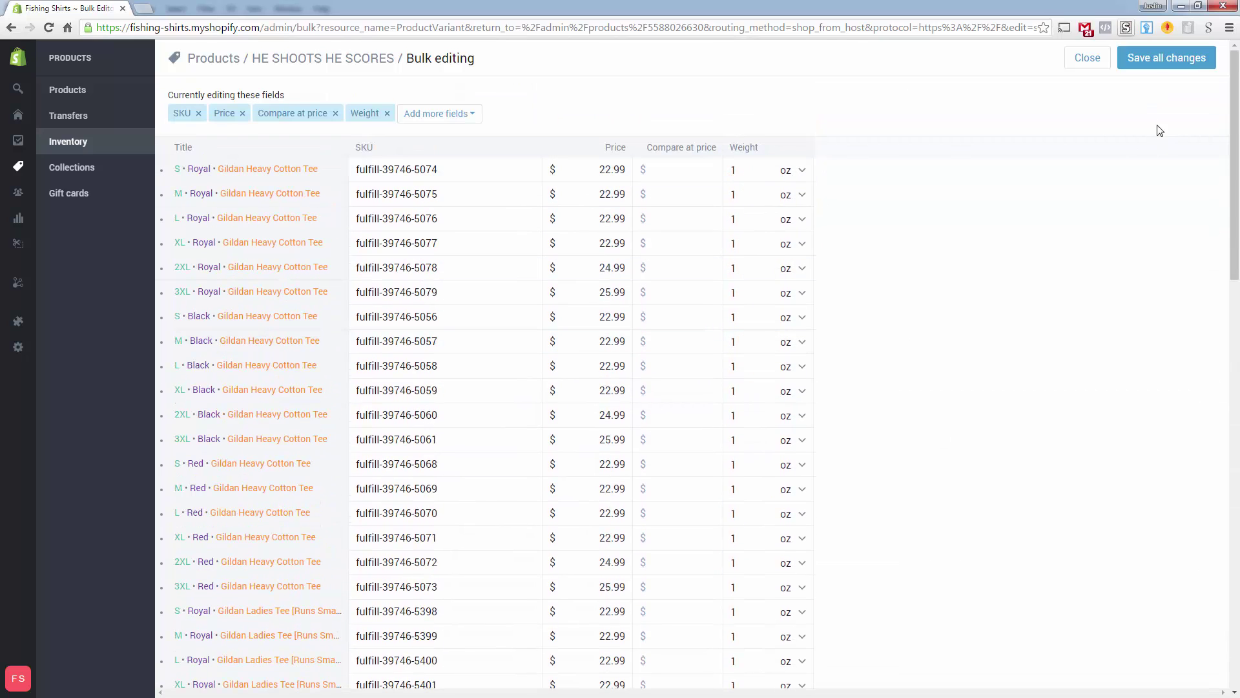
Step: Keep the first variant's weight unit as oz
click(751, 170)
click(799, 172)
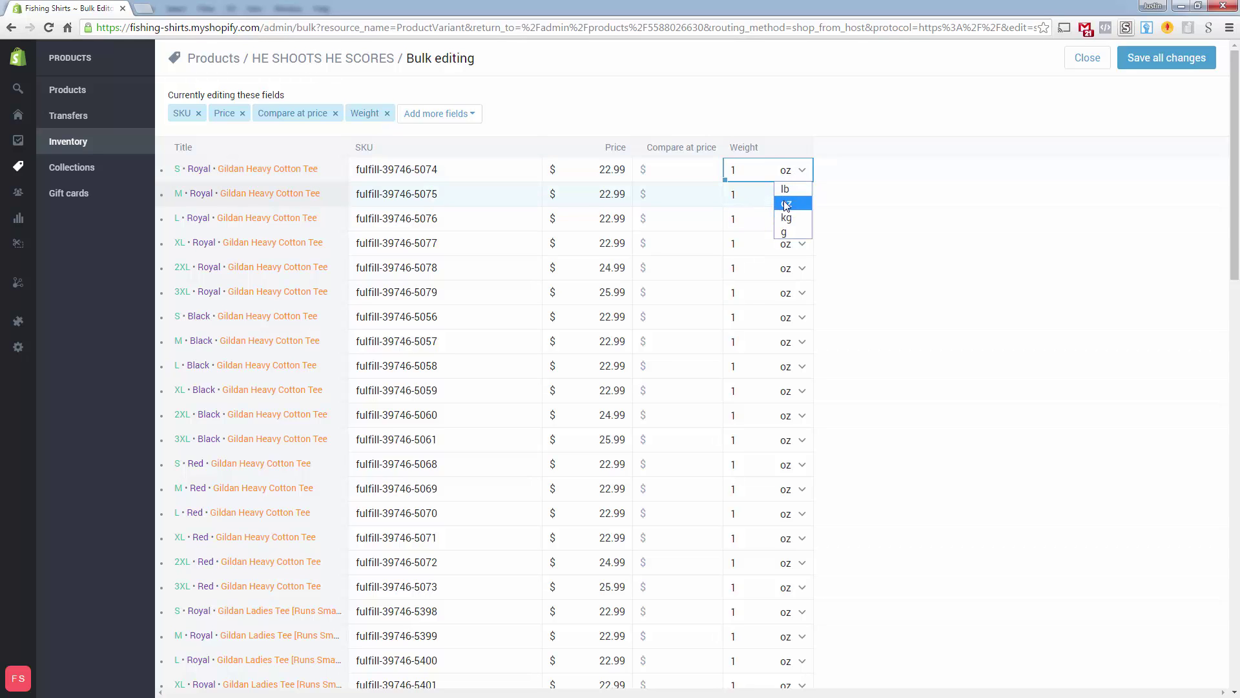
click(743, 169)
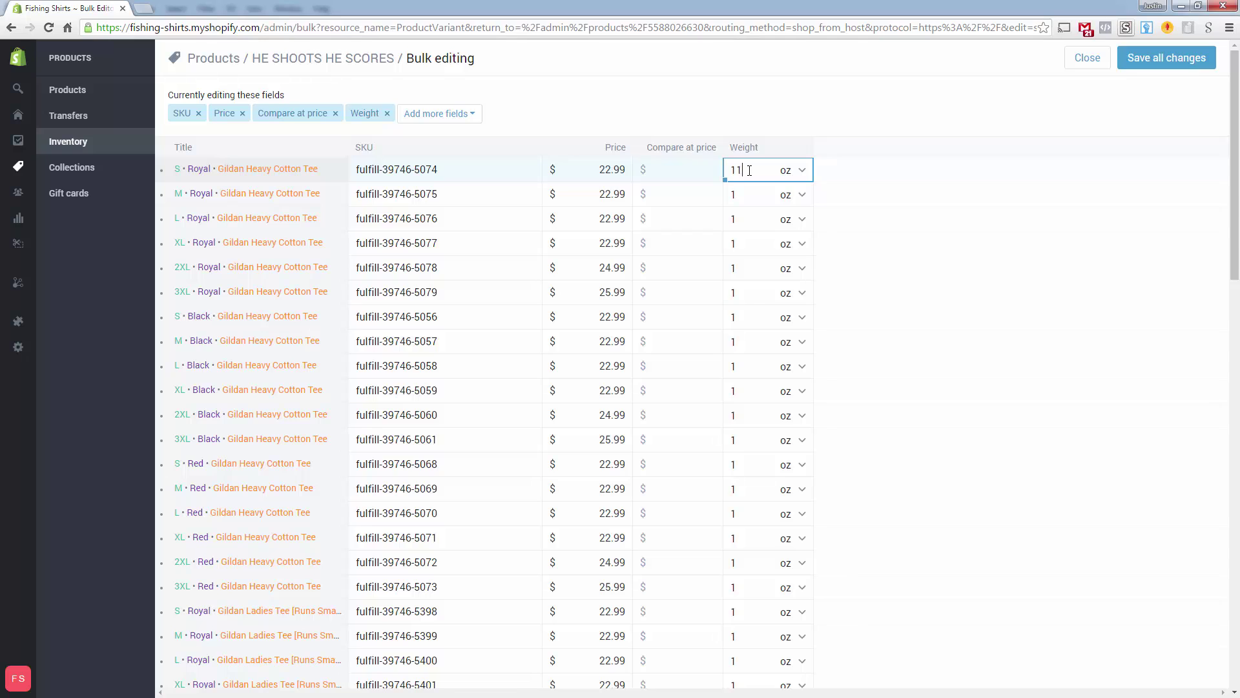
click(948, 232)
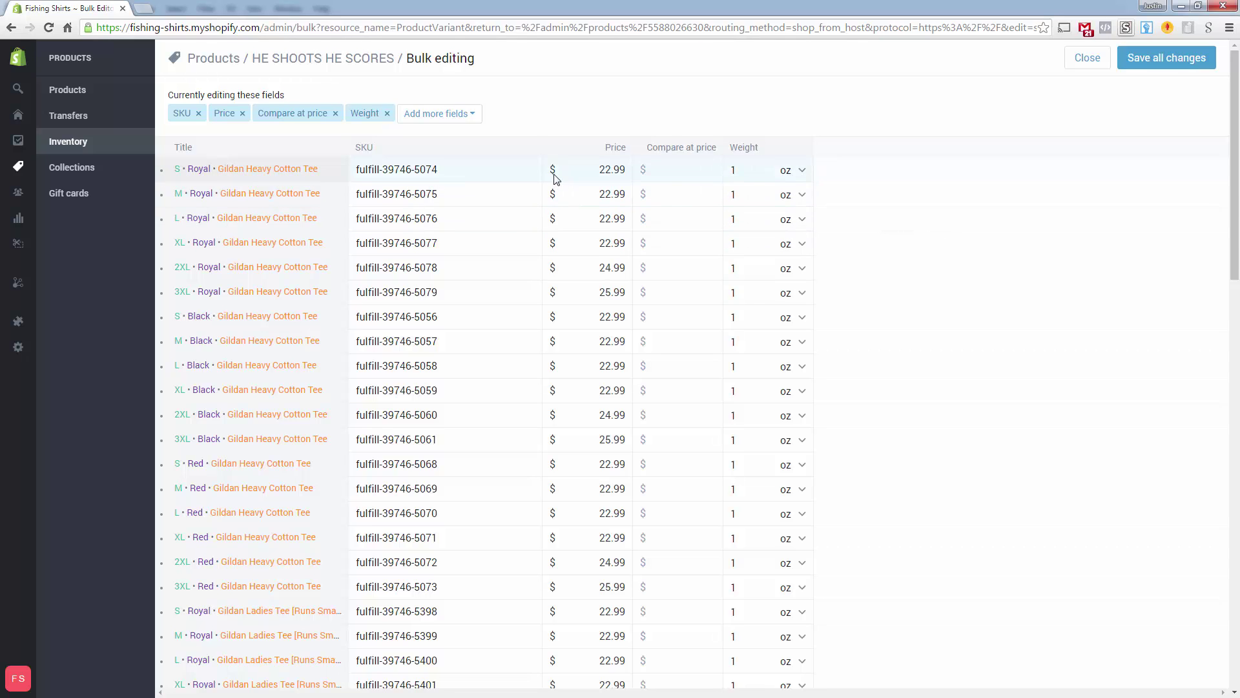
Step: Undo trial 24.99 price edits so prices stay original, then save all changes
click(601, 172)
text(24.992)
key(BackSpace)
key(Return)
text(24.99)
key(ctrl+z)
key(ctrl+z)
key(ctrl+z)
click(951, 232)
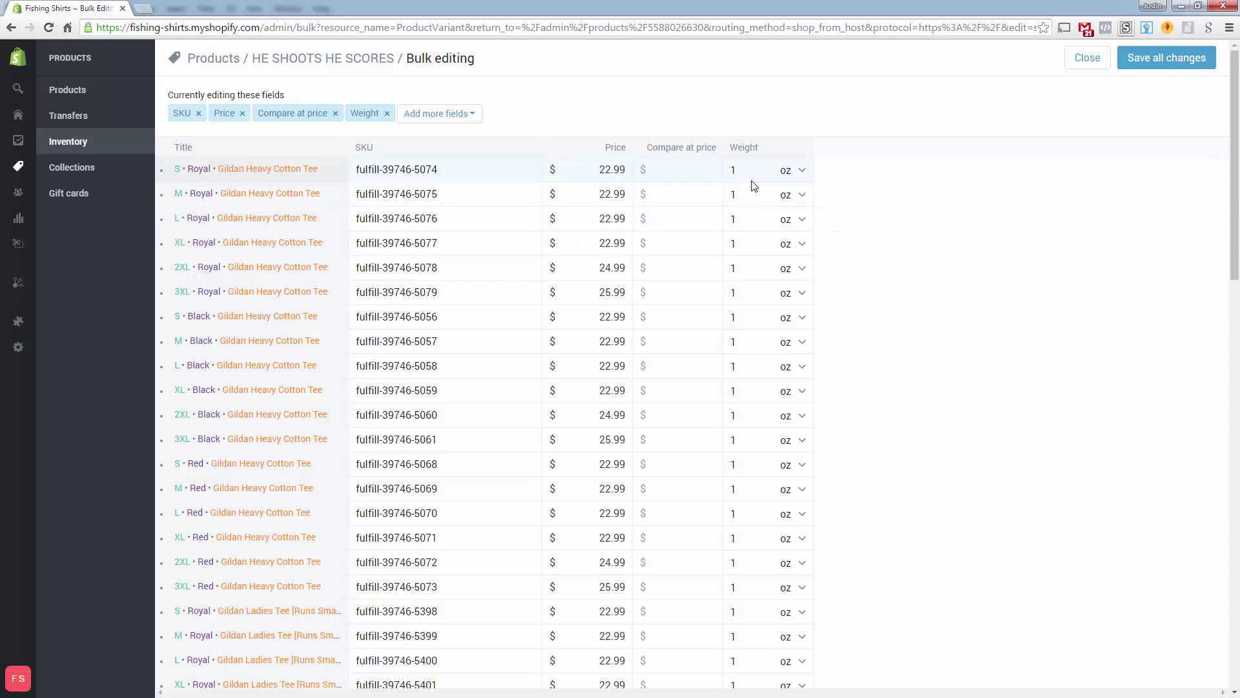
click(1166, 64)
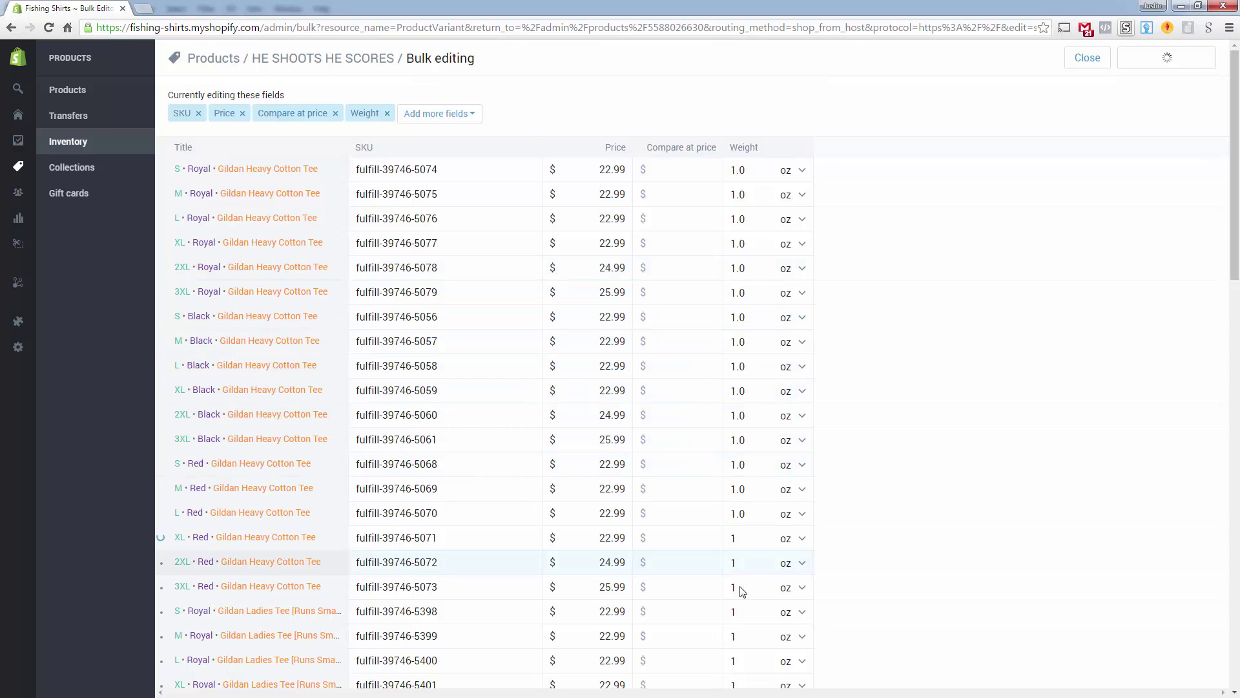
Step: Scroll the table until 'Saved 60 product variants' appears, then close the bulk editor
scroll(781, 591, down, 6)
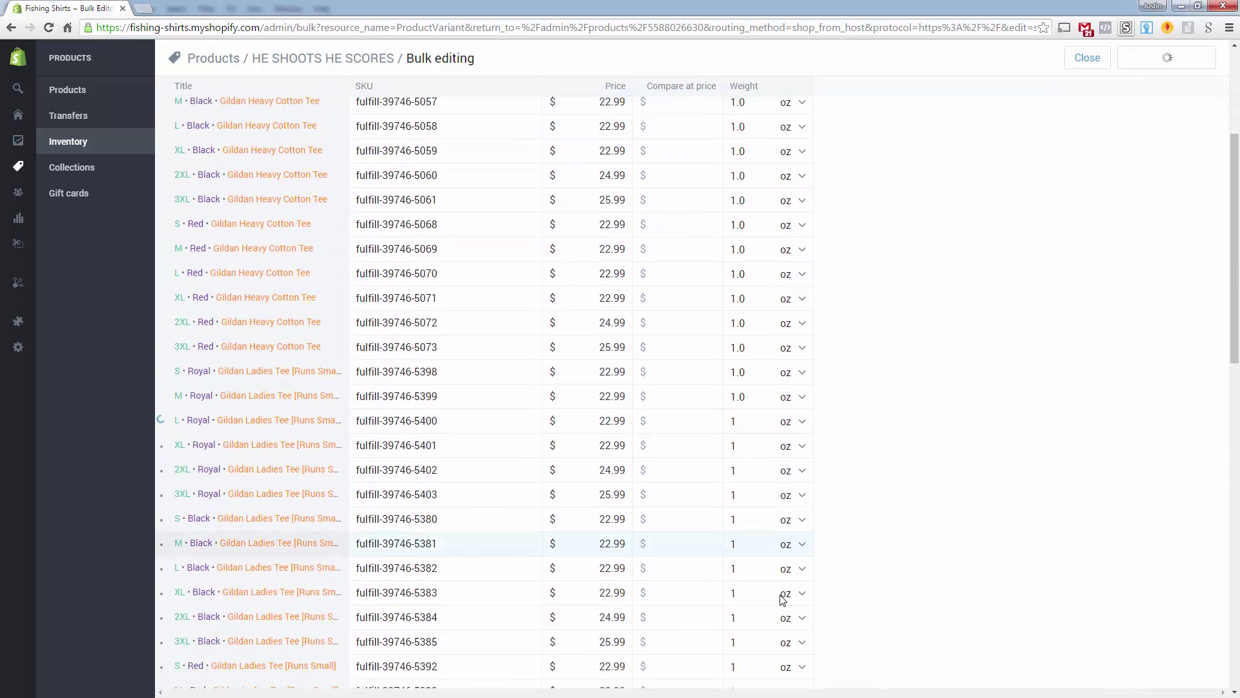
scroll(783, 599, down, 5)
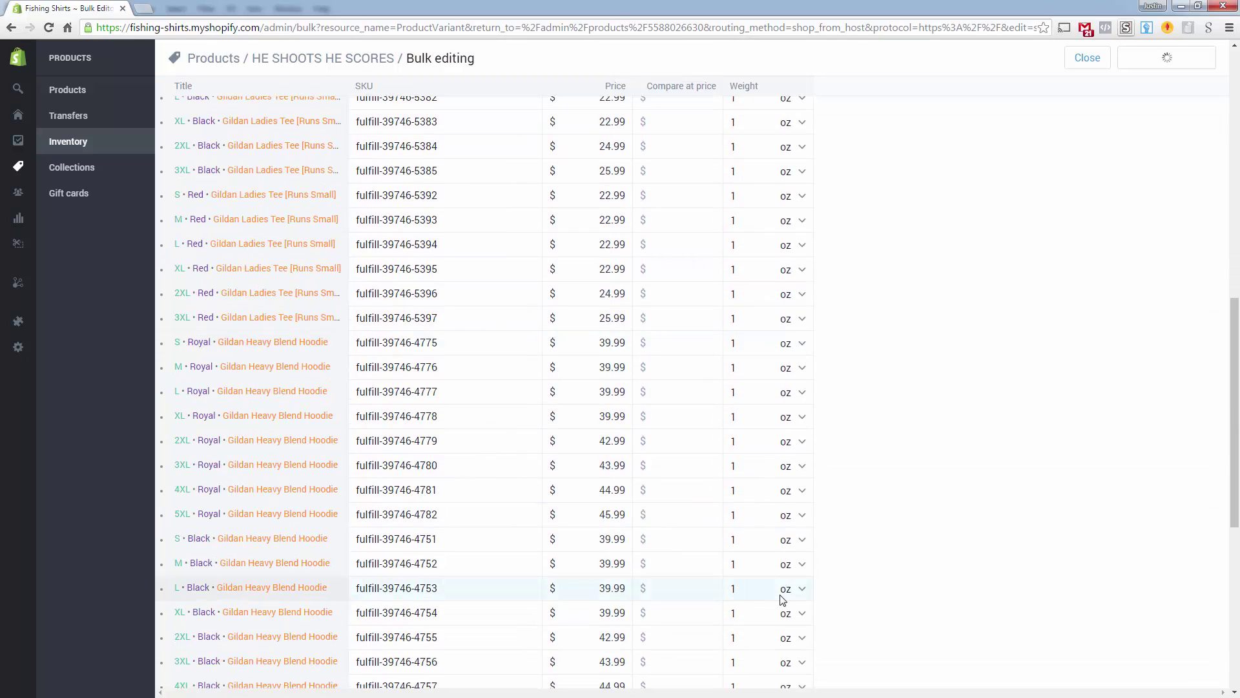
scroll(781, 591, down, 4)
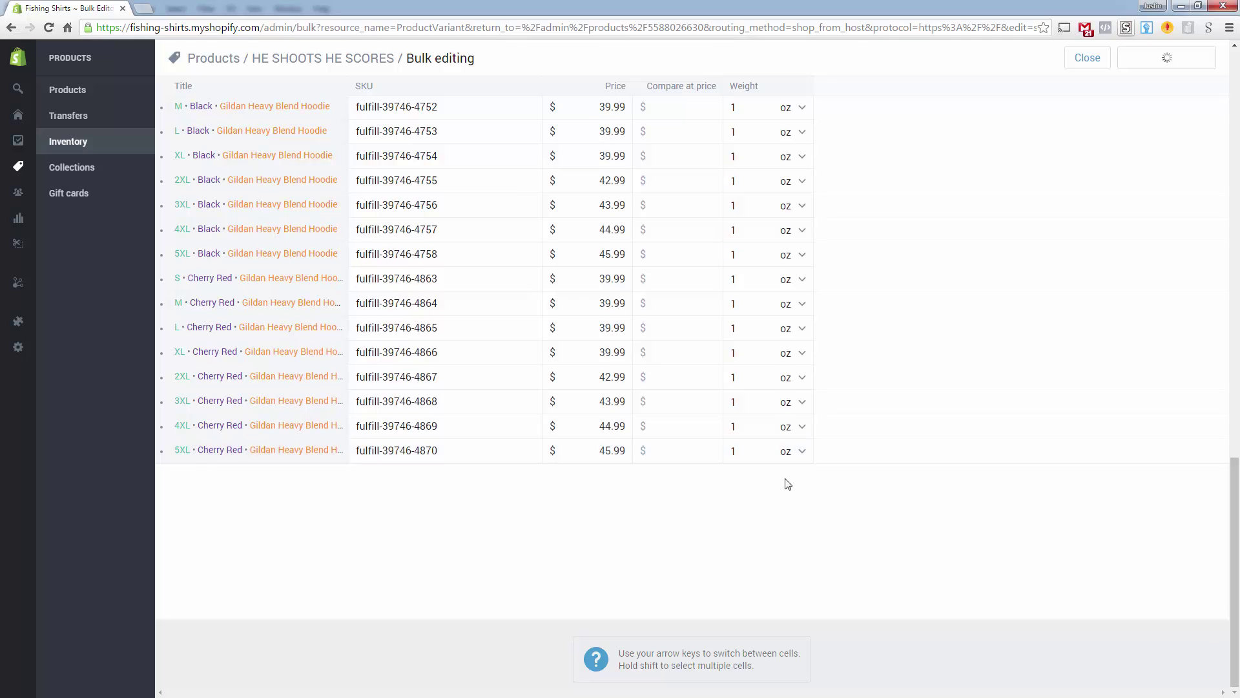
scroll(789, 484, up, 3)
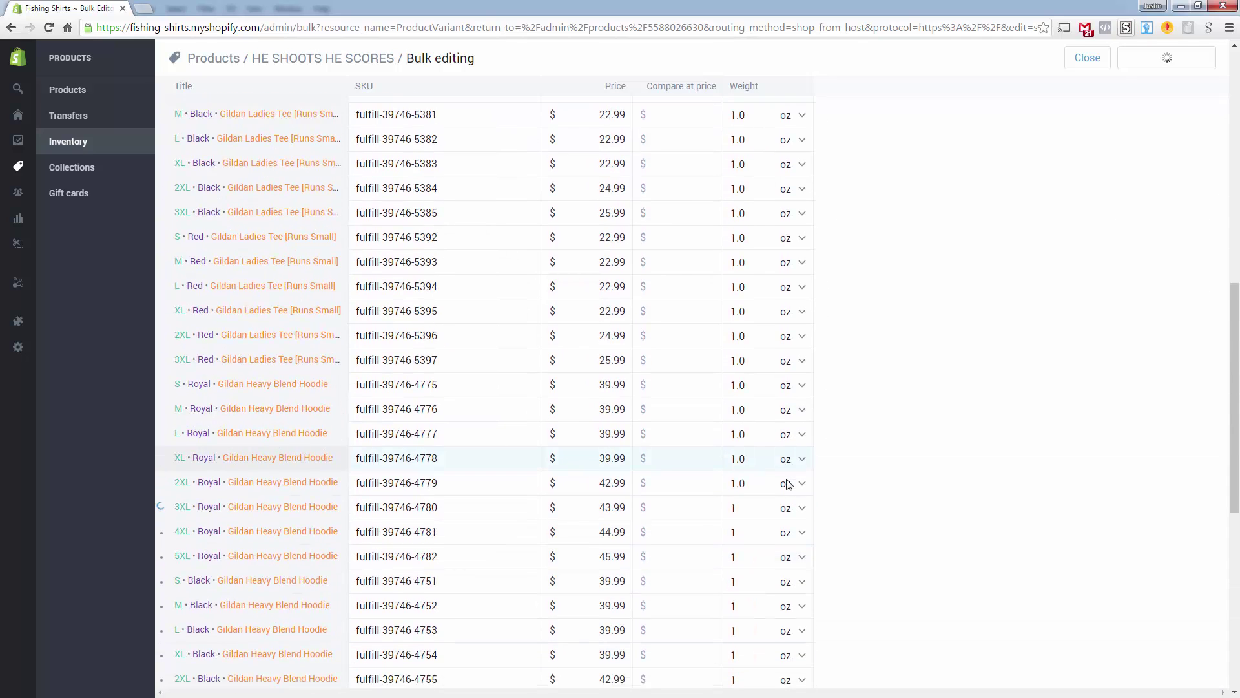
scroll(789, 485, down, 4)
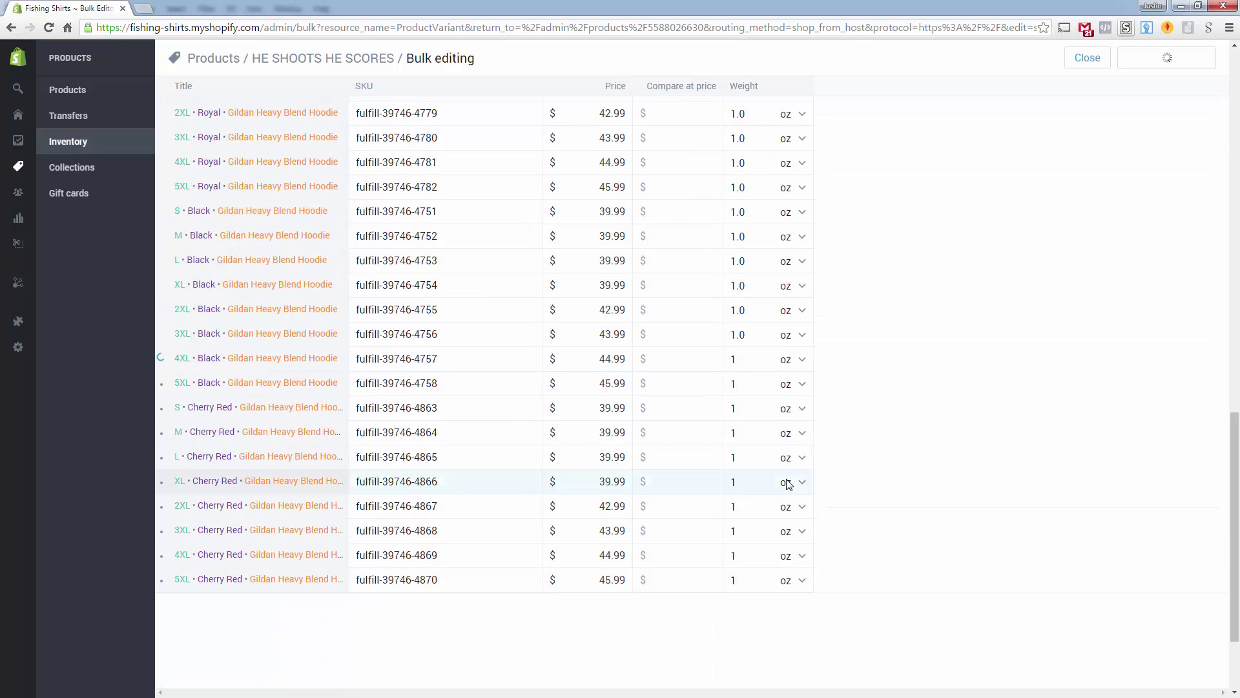
scroll(789, 483, up, 6)
scroll(788, 483, down, 5)
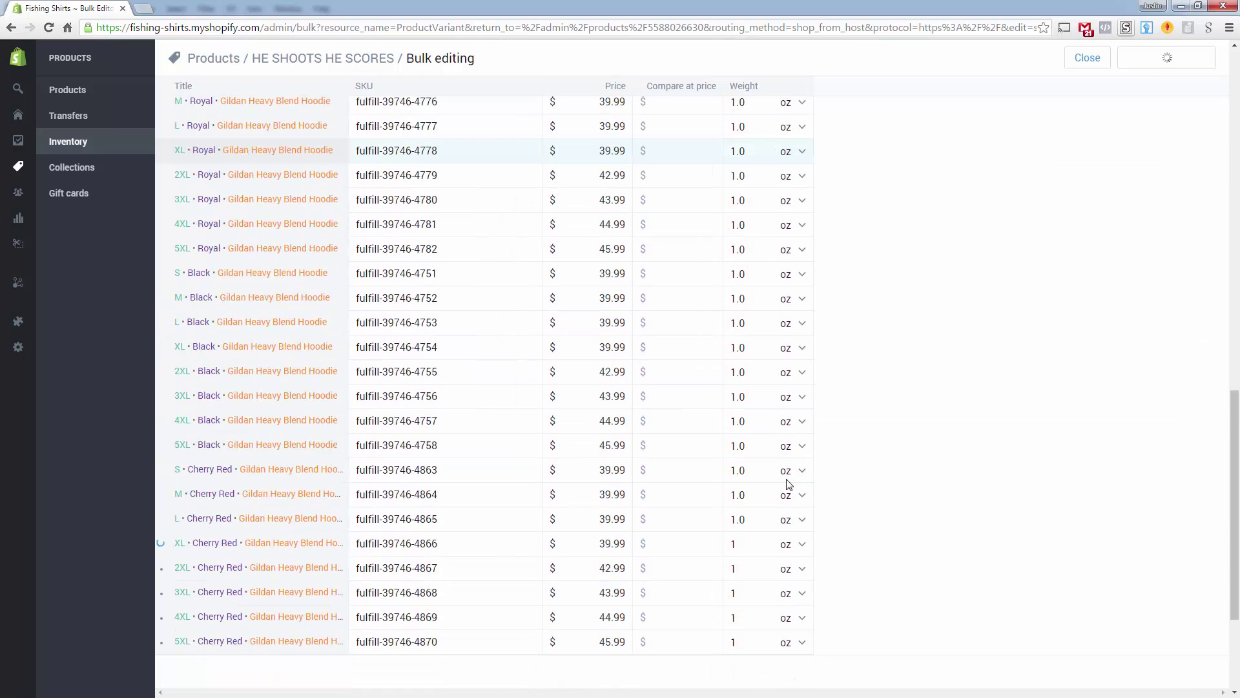
scroll(788, 483, down, 3)
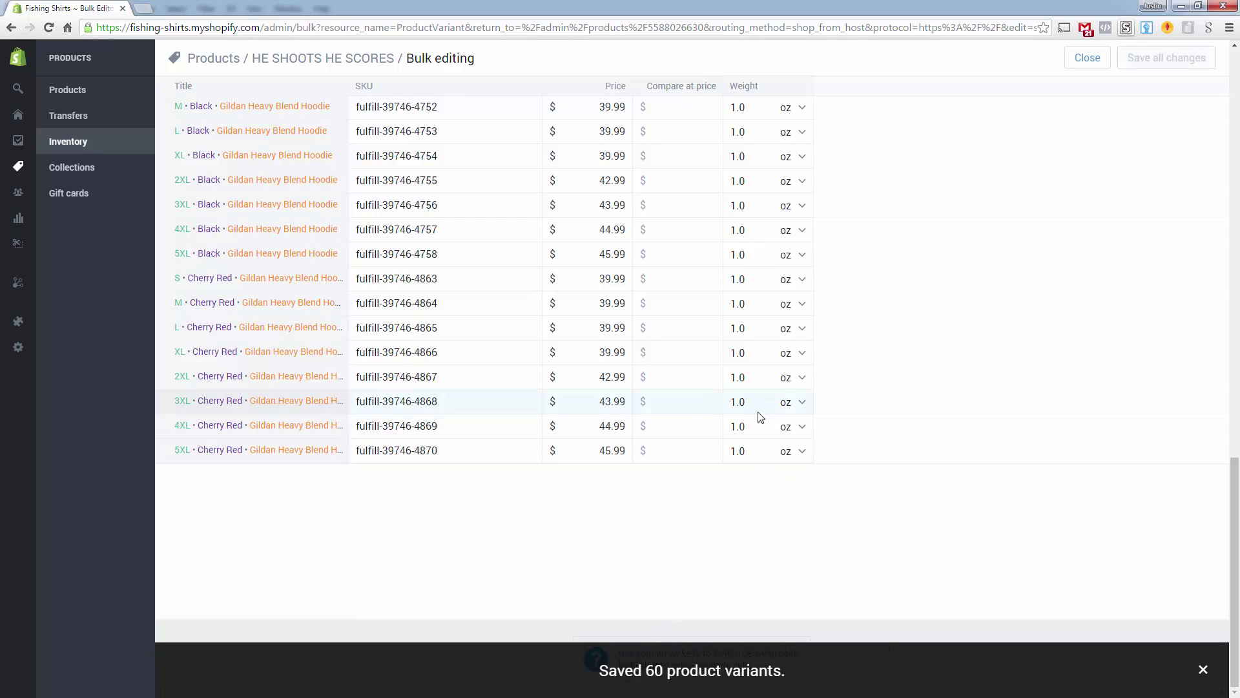
scroll(820, 371, up, 6)
click(1087, 57)
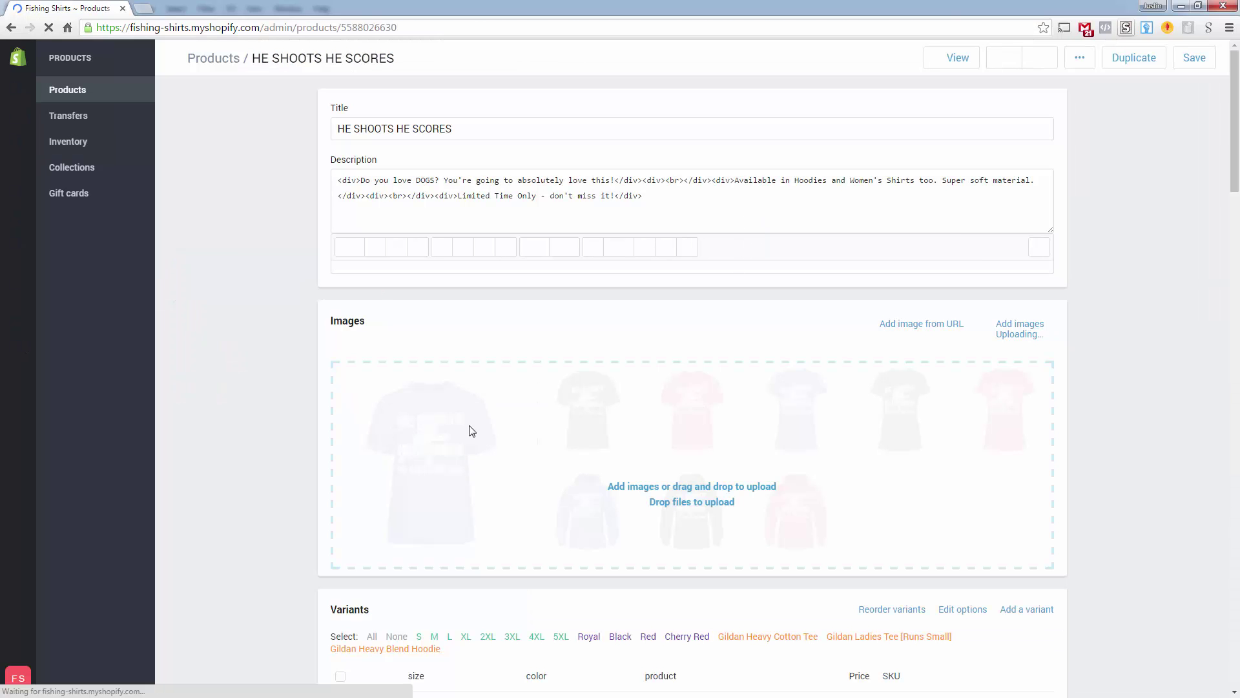
Step: Verify the S Royal variant weighs 1.0 oz, then return to the product and select all 60 variants
scroll(263, 431, down, 5)
click(757, 418)
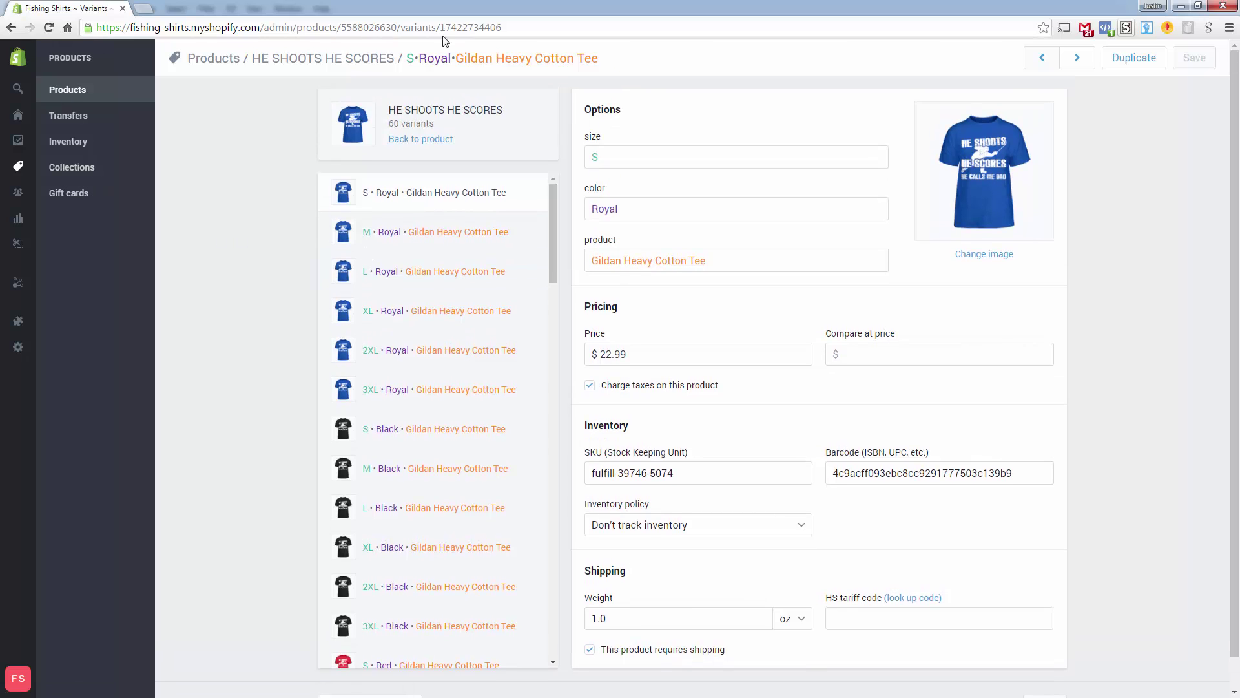
click(317, 60)
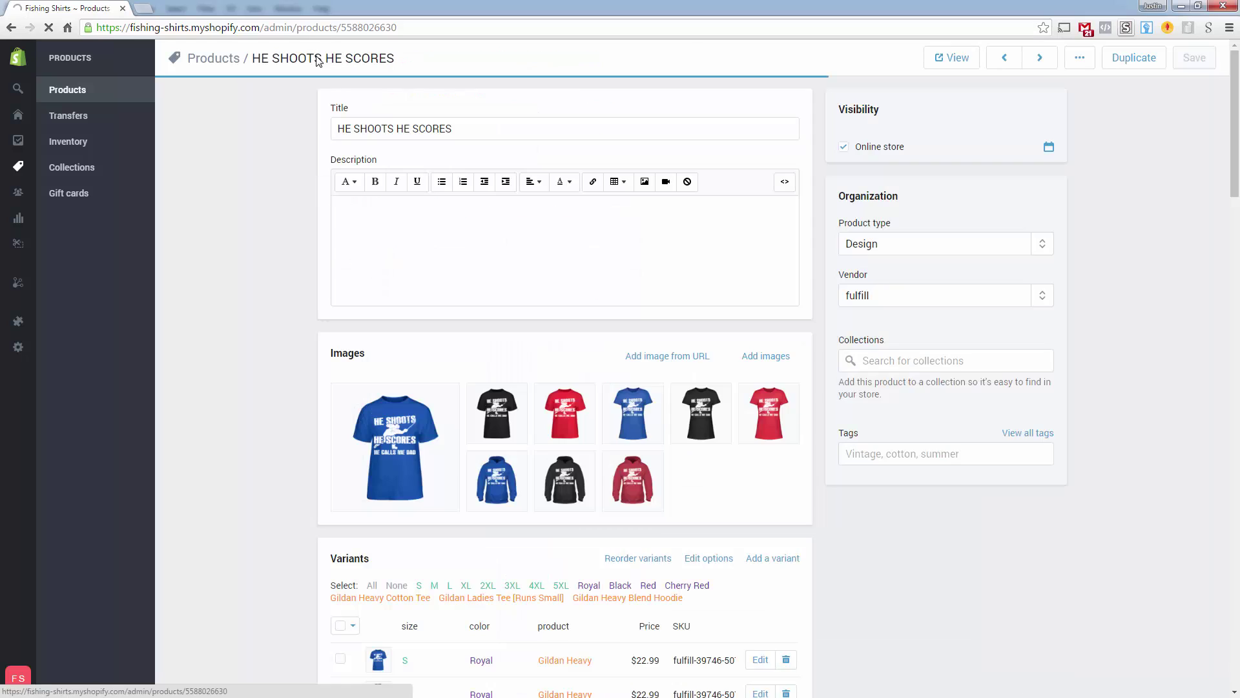
scroll(278, 259, down, 4)
click(341, 447)
Step: Open the 60 selected variants in the bulk editor and check the Add more fields list
click(470, 449)
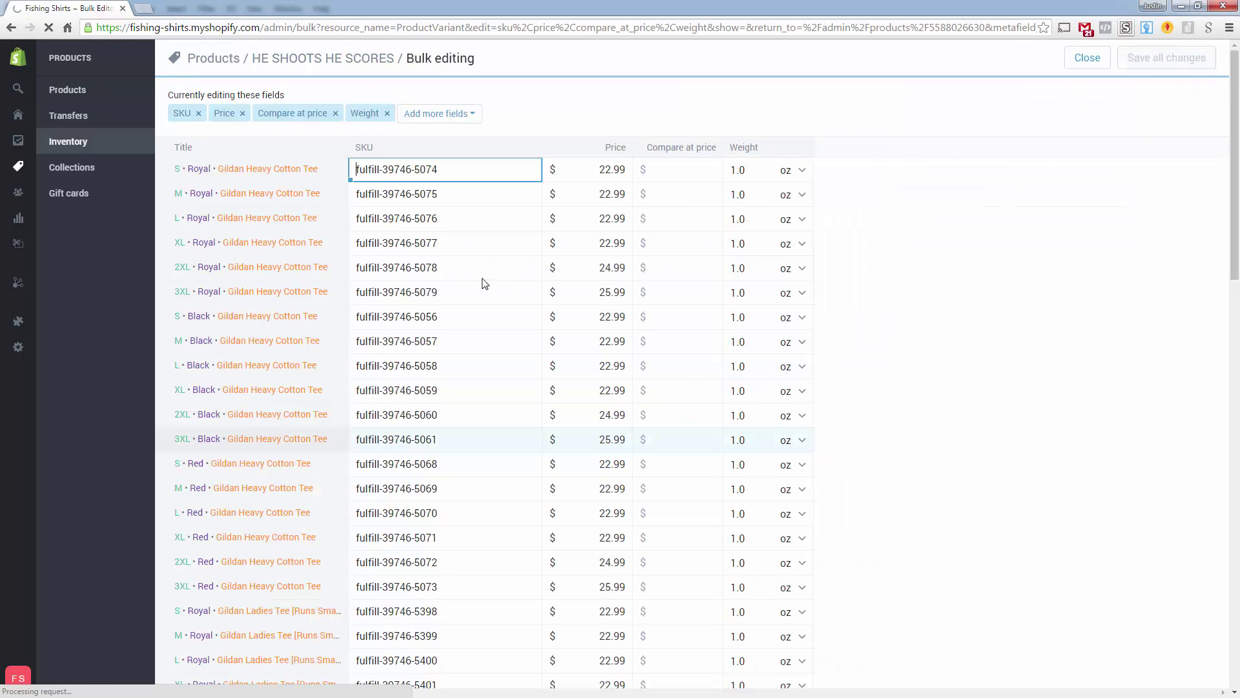
click(476, 120)
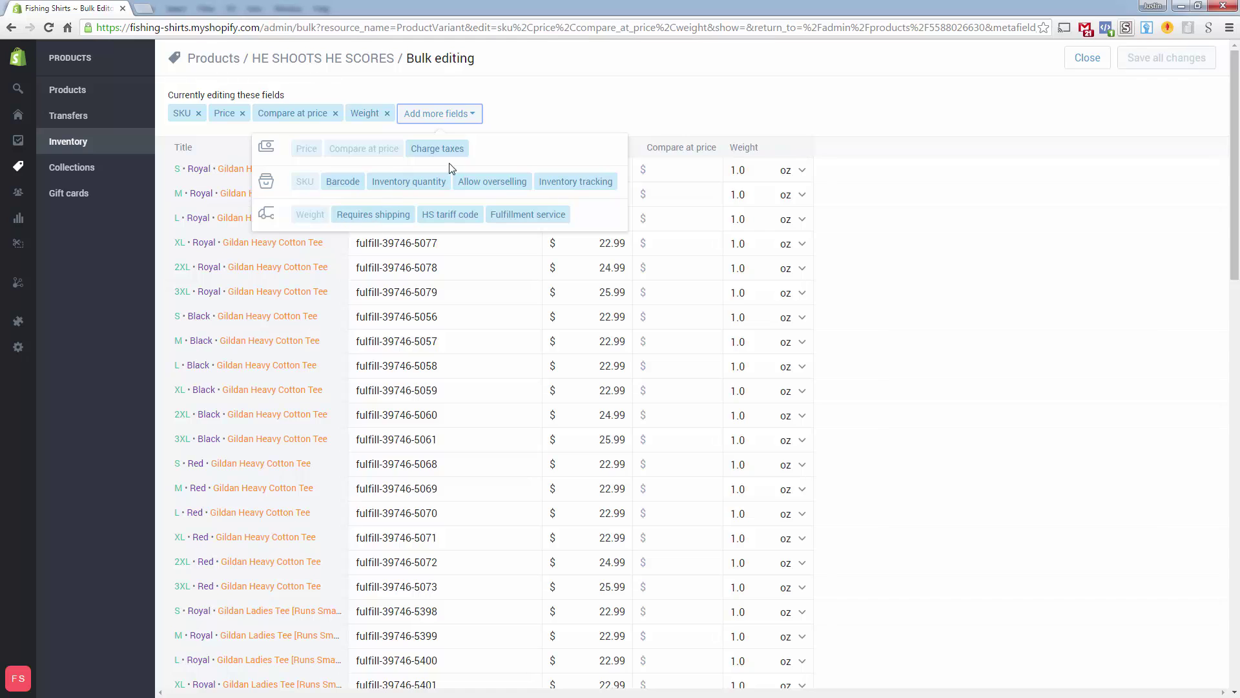
click(646, 181)
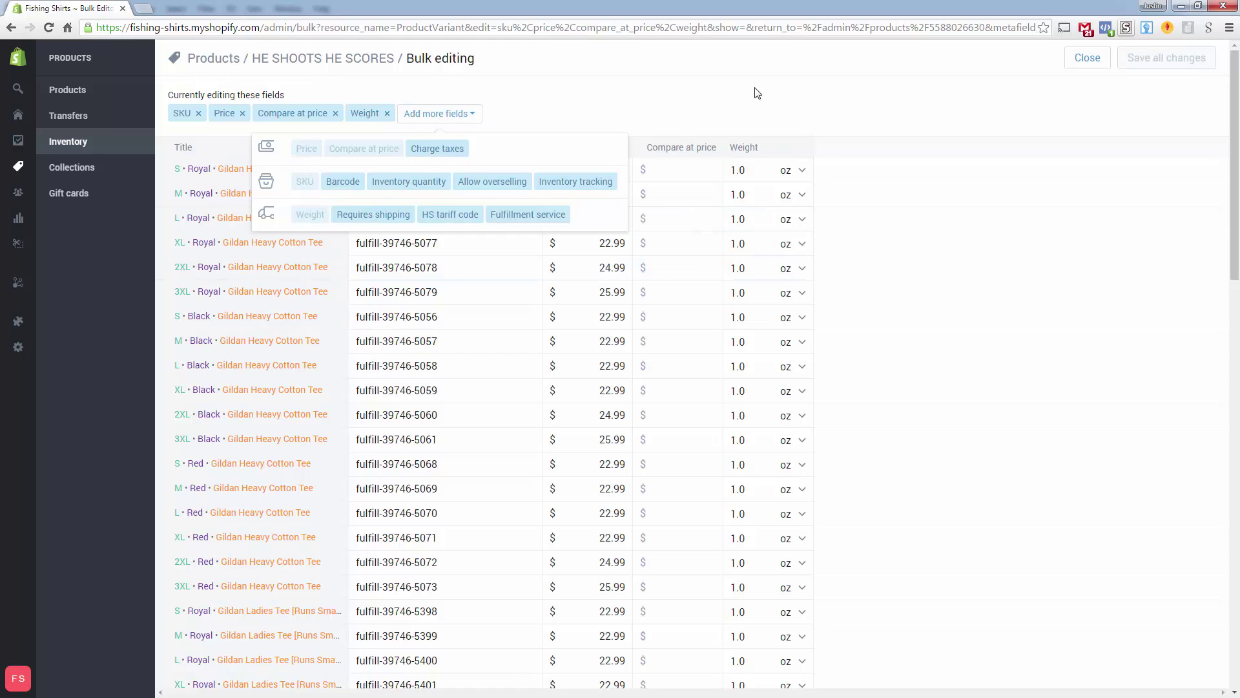